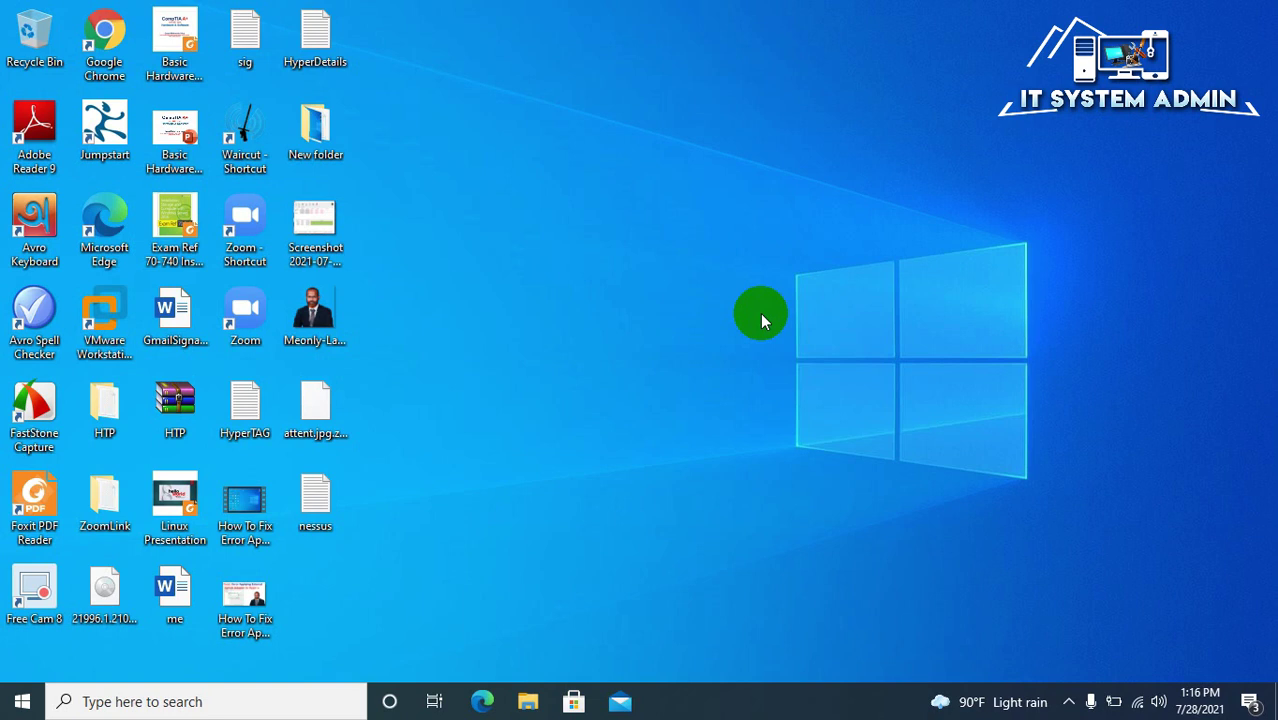
Step: Search Windows for 'services' and launch the Services console as administrator
{"action": "left_click", "coordinate": [200, 700]}
{"action": "type", "text": "se"}
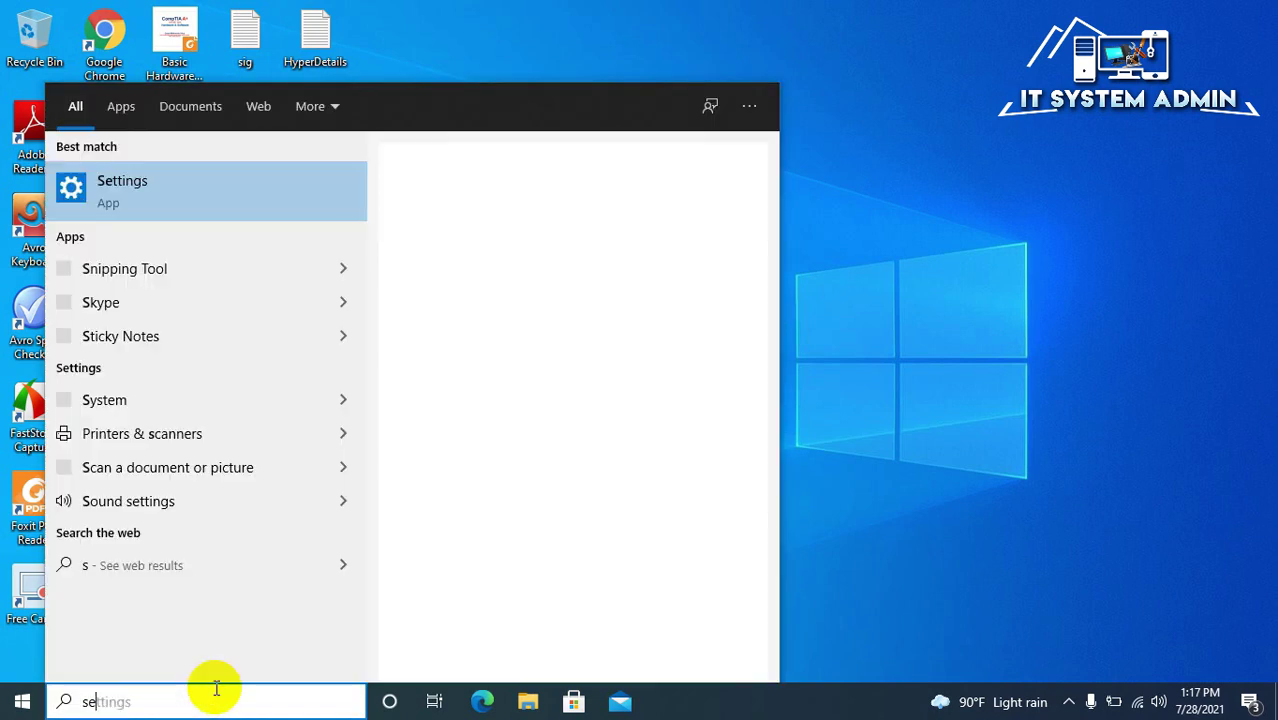
{"action": "type", "text": "rvo"}
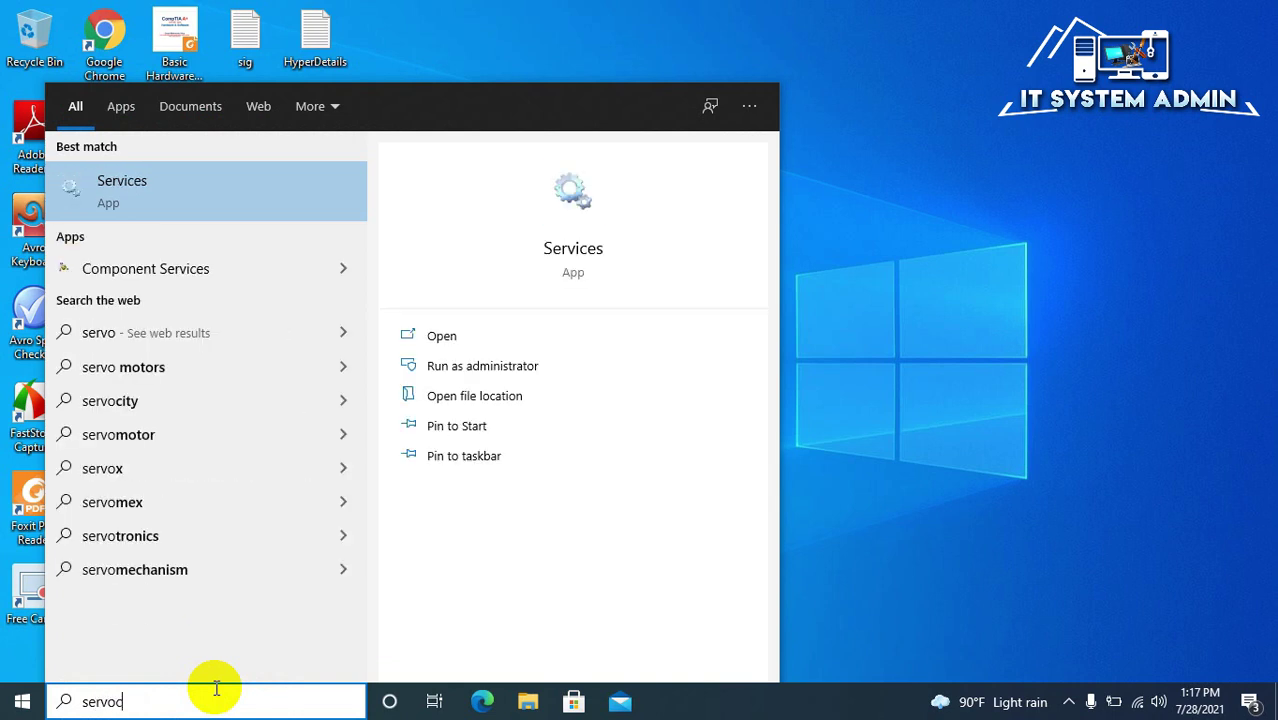
{"action": "type", "text": "c"}
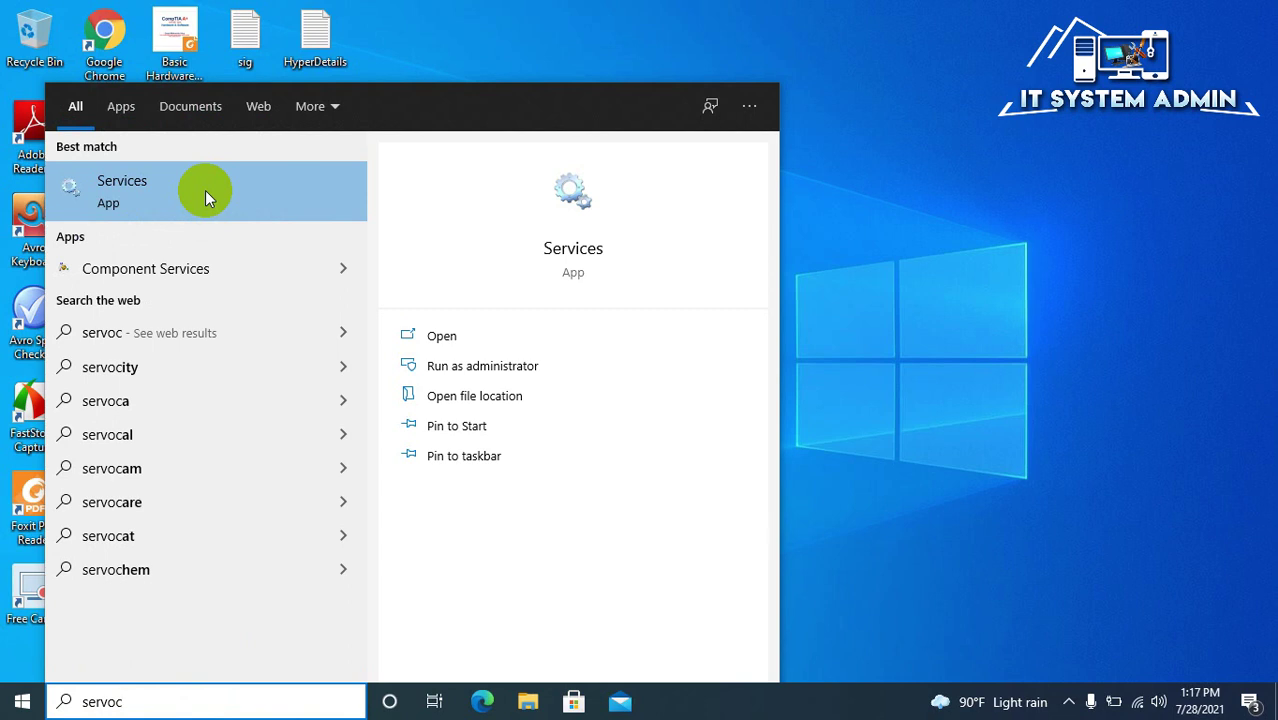
{"action": "right_click", "coordinate": [205, 195]}
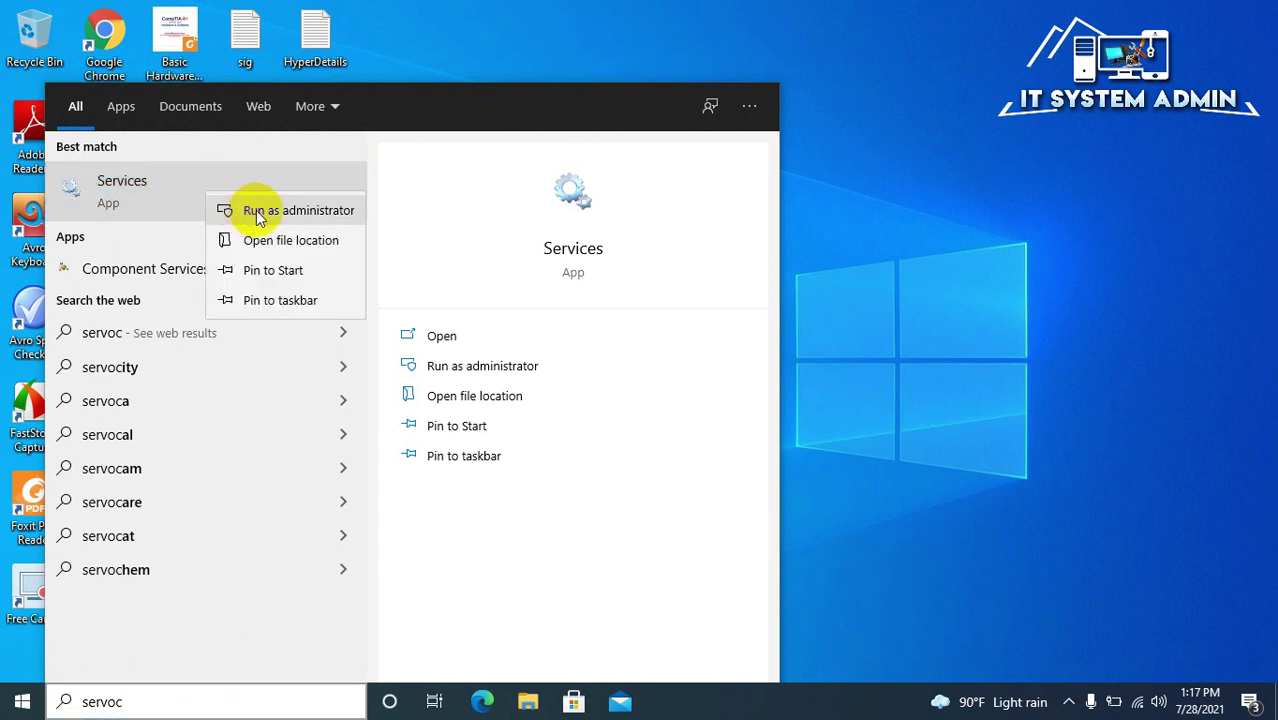
{"action": "left_click", "coordinate": [322, 212]}
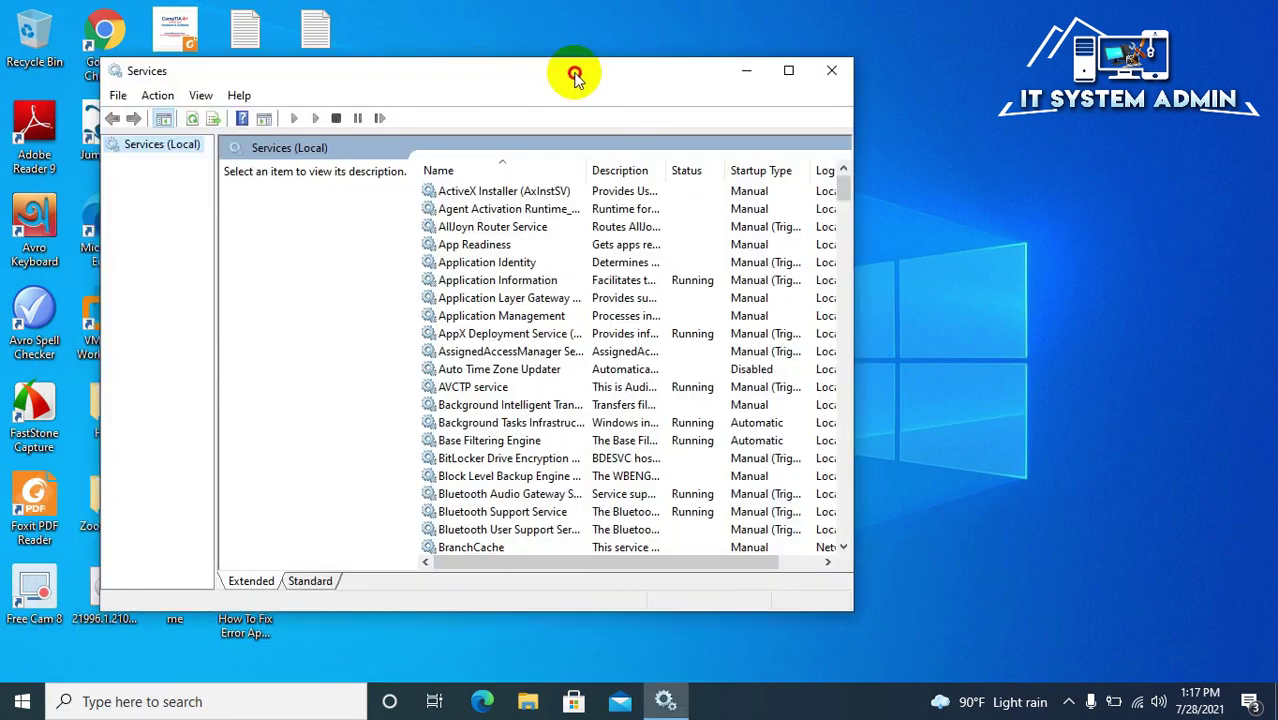
{"action": "left_click_drag", "start_coordinate": [570, 74], "coordinate": [674, 68]}
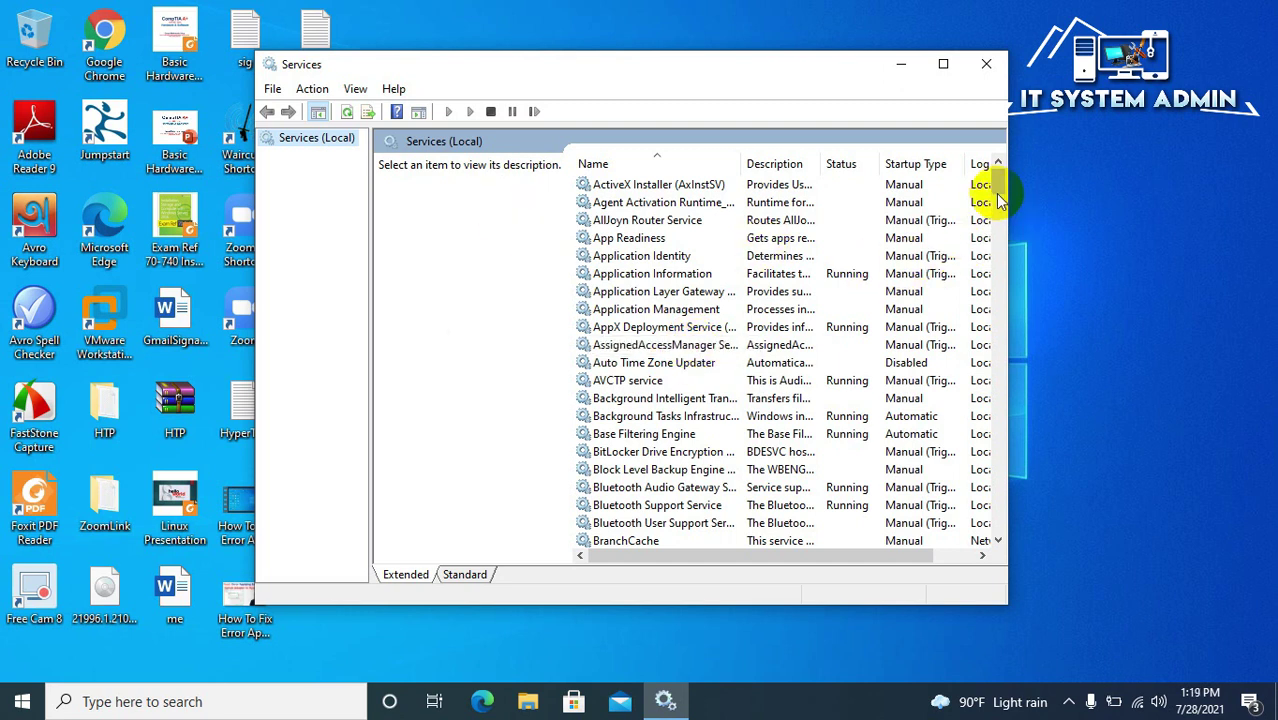
Step: Scroll down the services list and select SysMain, shown Running with Automatic startup
{"action": "scroll", "coordinate": [810, 290], "scroll_direction": "down", "scroll_amount": 2}
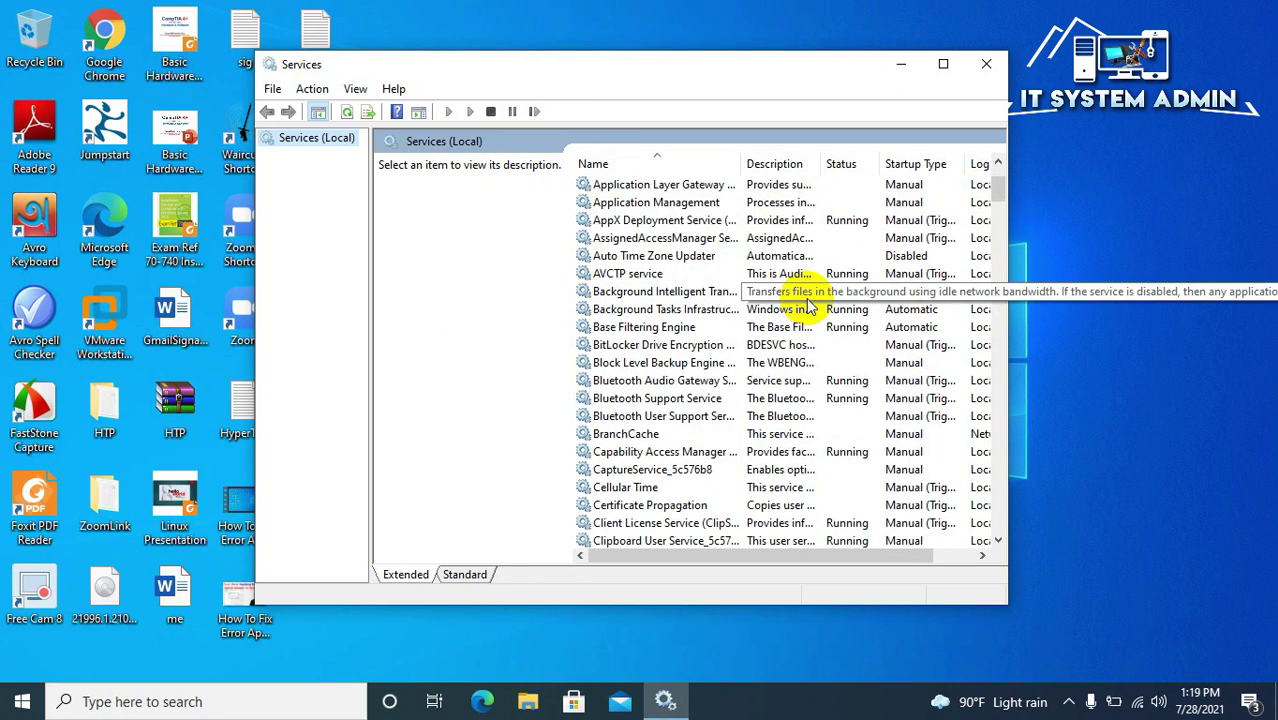
{"action": "scroll", "coordinate": [810, 306], "scroll_direction": "down", "scroll_amount": 5}
{"action": "scroll", "coordinate": [810, 306], "scroll_direction": "down", "scroll_amount": 5}
{"action": "scroll", "coordinate": [810, 306], "scroll_direction": "down", "scroll_amount": 3}
{"action": "scroll", "coordinate": [810, 306], "scroll_direction": "down", "scroll_amount": 2}
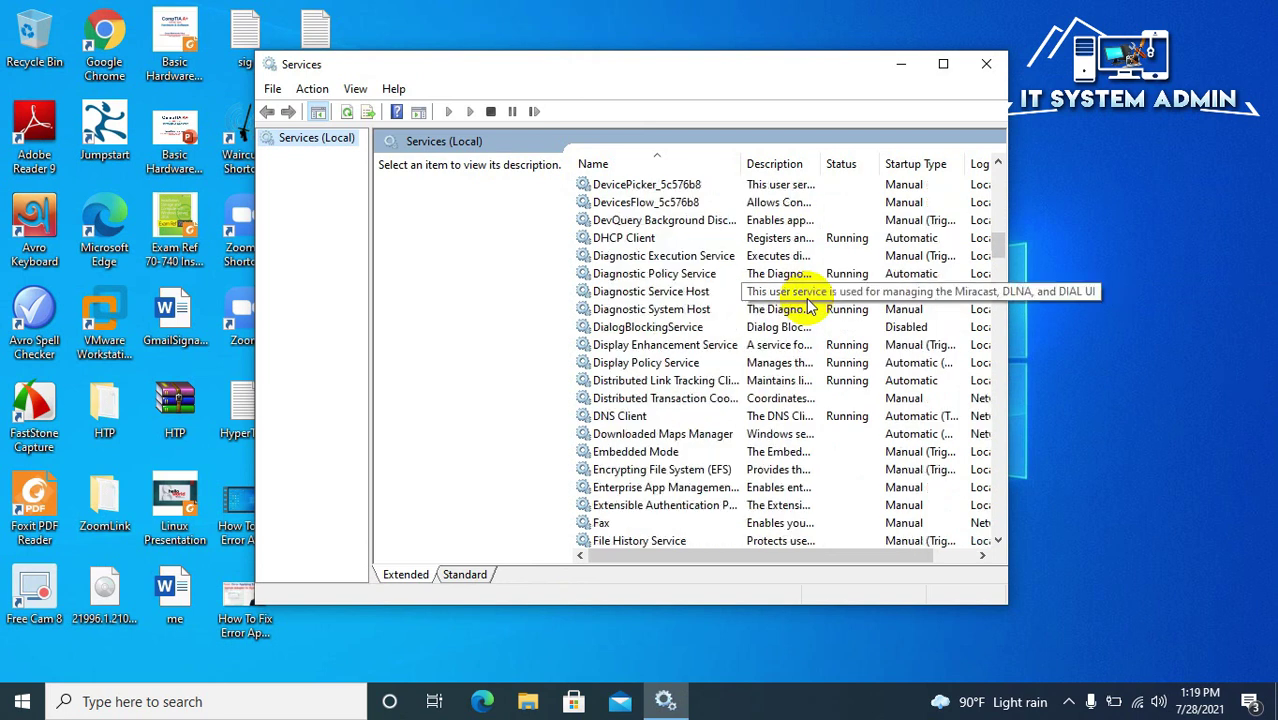
{"action": "scroll", "coordinate": [808, 300], "scroll_direction": "down", "scroll_amount": 2}
{"action": "scroll", "coordinate": [808, 300], "scroll_direction": "down", "scroll_amount": 9}
{"action": "scroll", "coordinate": [808, 300], "scroll_direction": "down", "scroll_amount": 5}
{"action": "scroll", "coordinate": [808, 300], "scroll_direction": "down", "scroll_amount": 5}
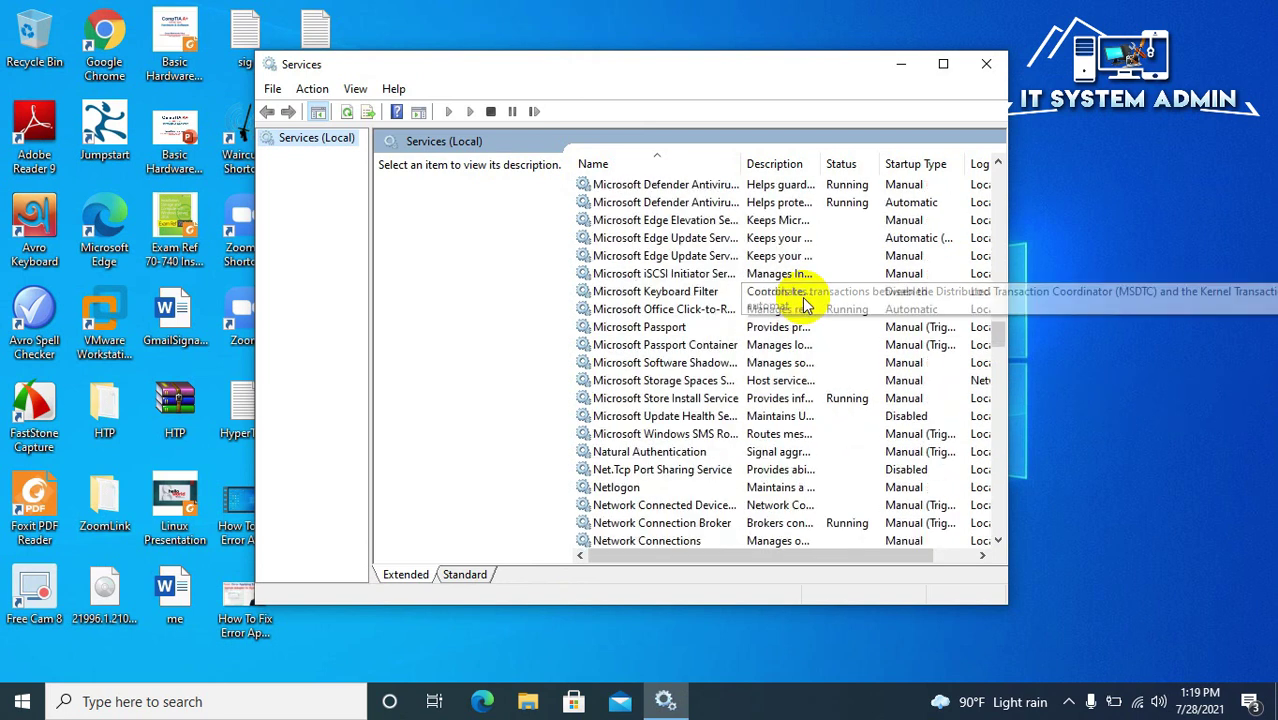
{"action": "scroll", "coordinate": [803, 298], "scroll_direction": "down", "scroll_amount": 2}
{"action": "scroll", "coordinate": [803, 298], "scroll_direction": "down", "scroll_amount": 5}
{"action": "scroll", "coordinate": [800, 303], "scroll_direction": "down", "scroll_amount": 6}
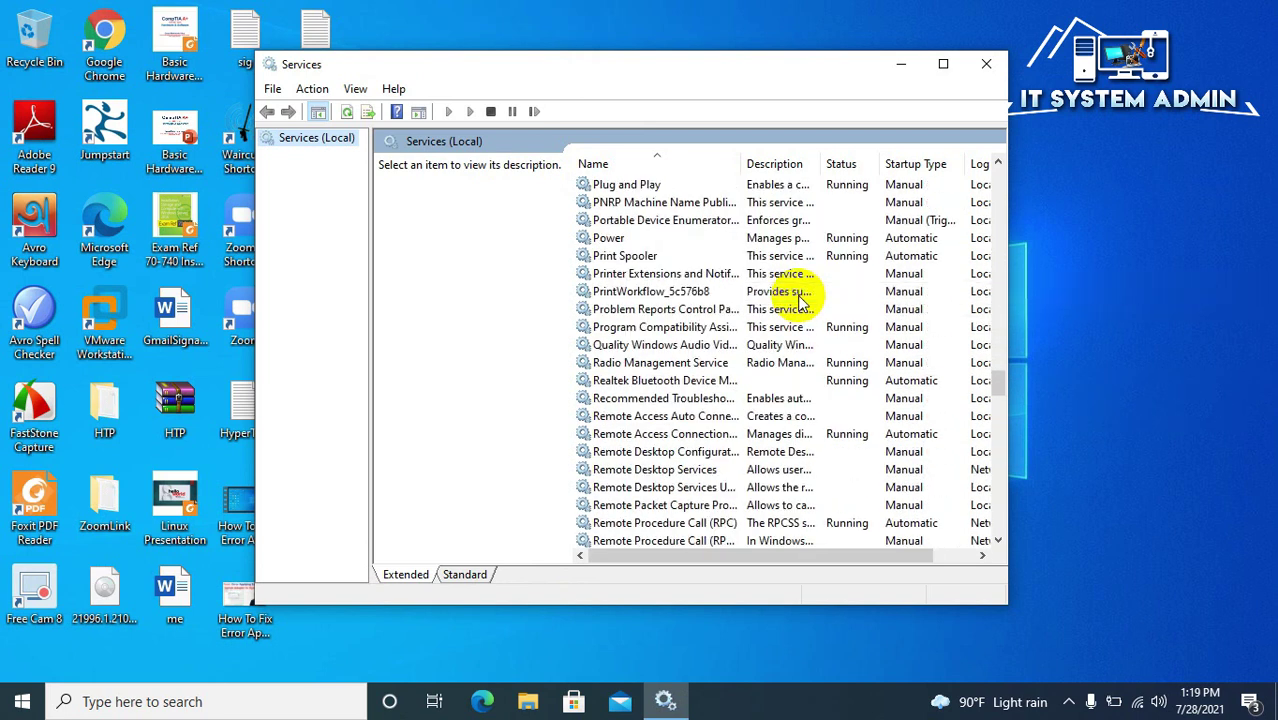
{"action": "scroll", "coordinate": [800, 302], "scroll_direction": "down", "scroll_amount": 2}
{"action": "scroll", "coordinate": [799, 300], "scroll_direction": "down", "scroll_amount": 4}
{"action": "scroll", "coordinate": [799, 300], "scroll_direction": "down", "scroll_amount": 2}
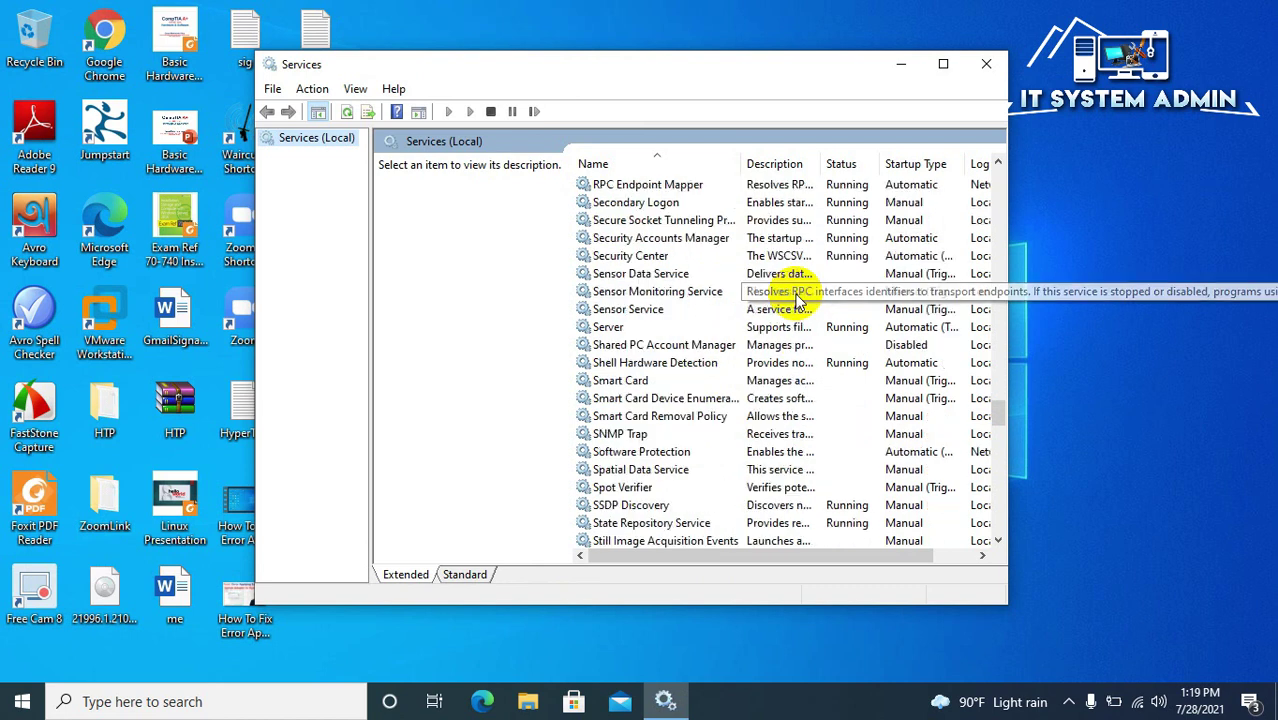
{"action": "scroll", "coordinate": [799, 300], "scroll_direction": "down", "scroll_amount": 1}
{"action": "scroll", "coordinate": [799, 300], "scroll_direction": "down", "scroll_amount": 6}
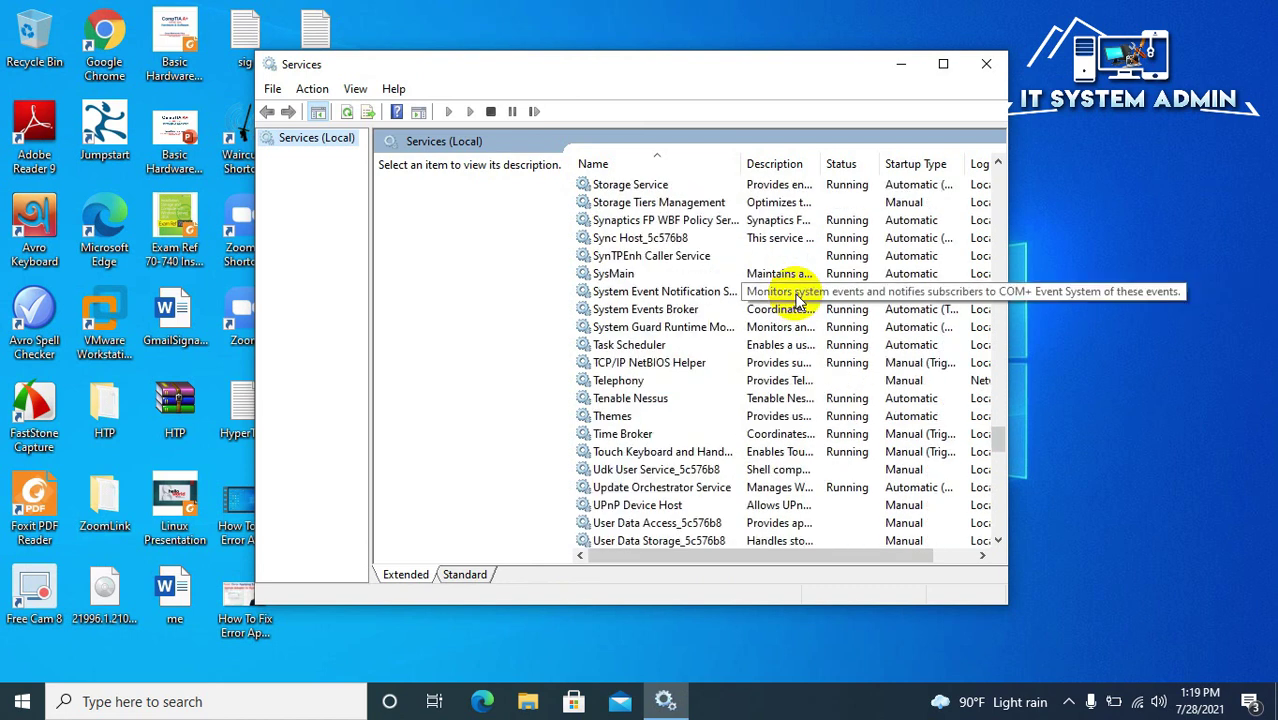
{"action": "scroll", "coordinate": [799, 300], "scroll_direction": "up", "scroll_amount": 1}
{"action": "scroll", "coordinate": [799, 300], "scroll_direction": "up", "scroll_amount": 1}
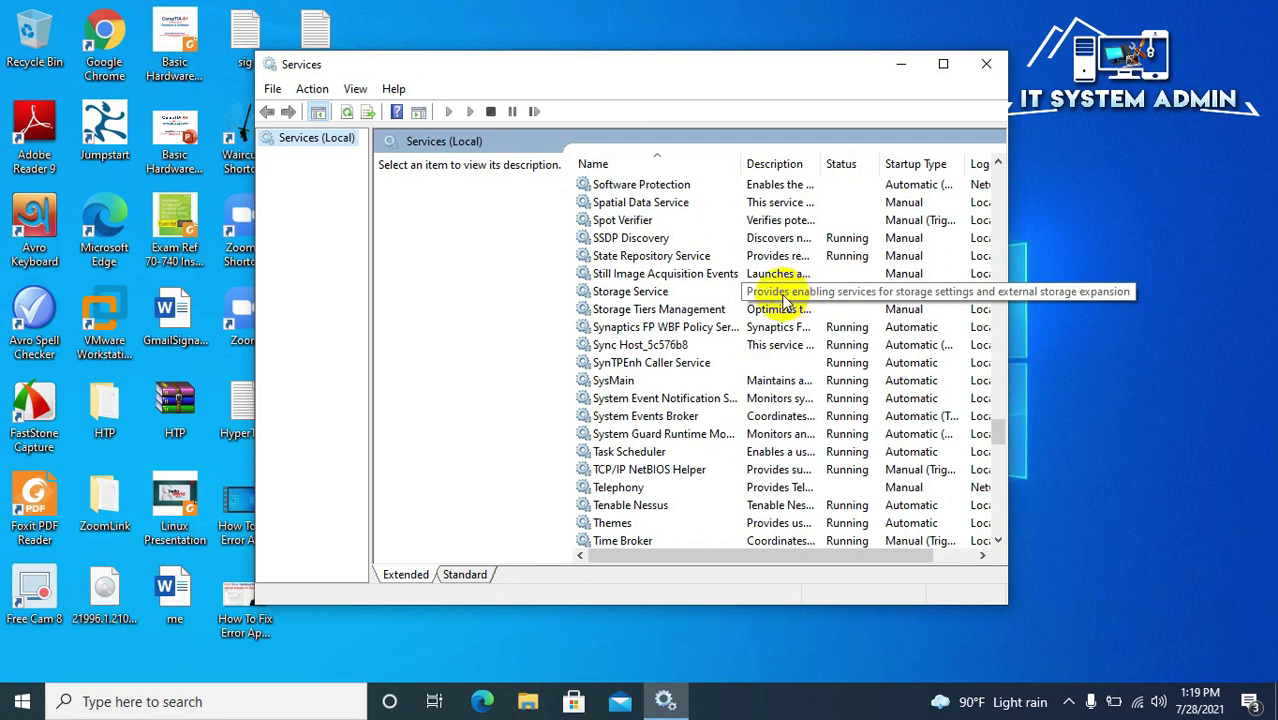
{"action": "left_click", "coordinate": [624, 380]}
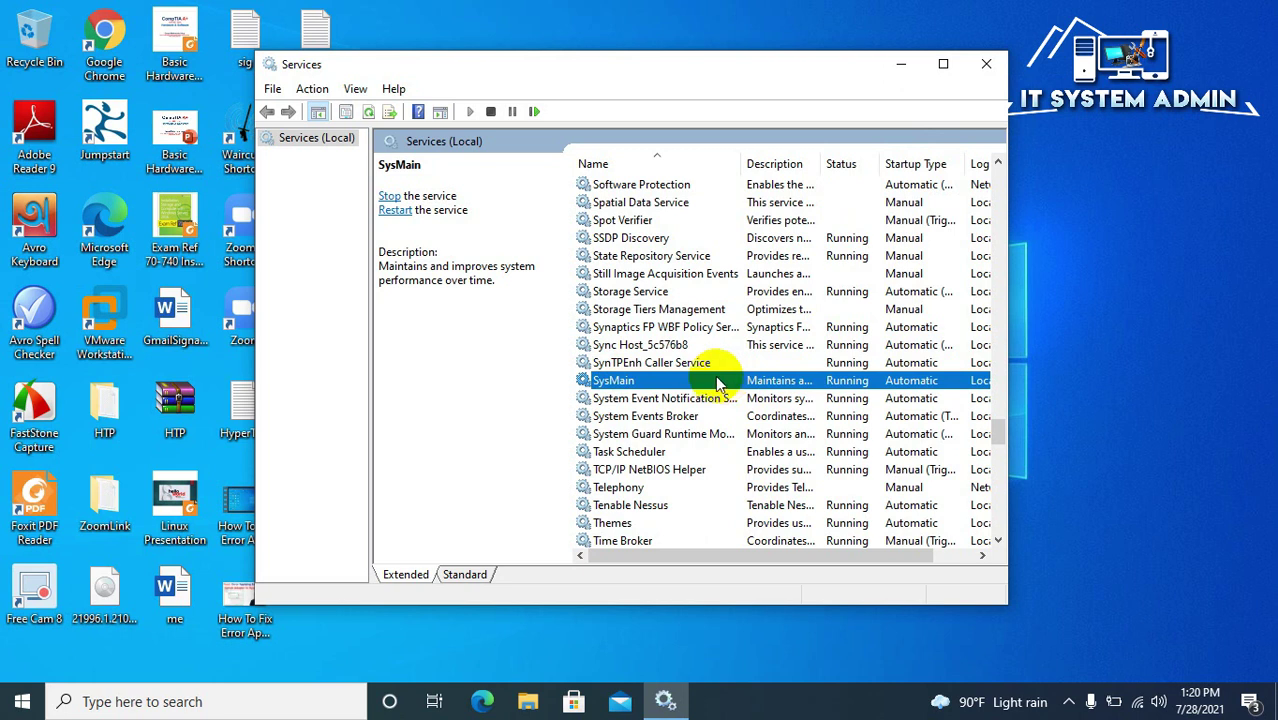
Step: In SysMain's Properties, set startup type to Disabled, stop the service, apply and close
{"action": "right_click", "coordinate": [717, 383]}
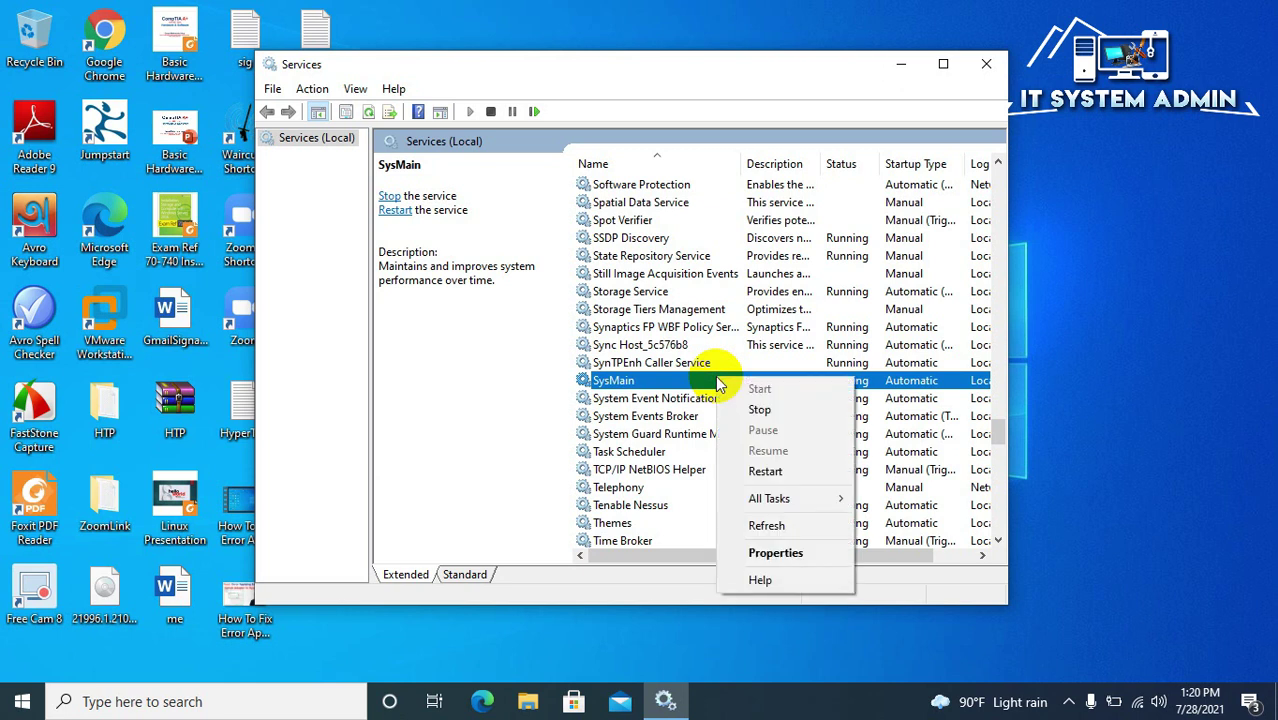
{"action": "left_click", "coordinate": [777, 555]}
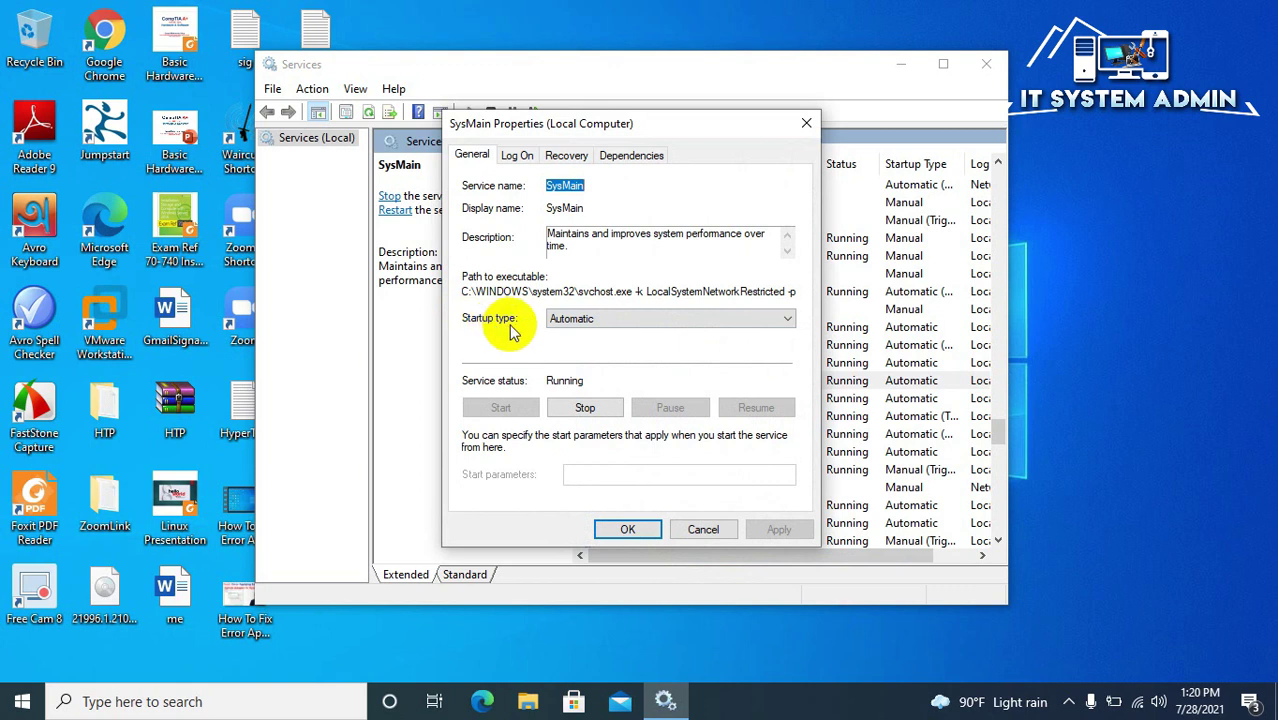
{"action": "left_click", "coordinate": [581, 337]}
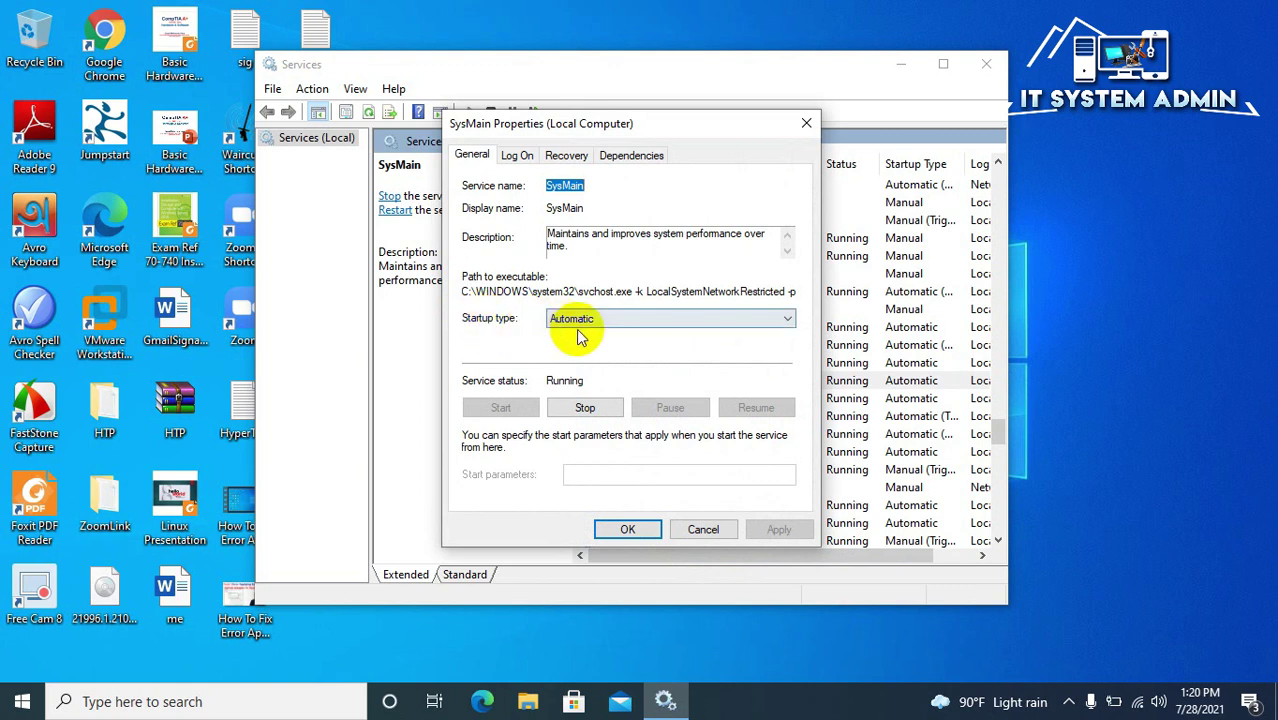
{"action": "left_click", "coordinate": [638, 320]}
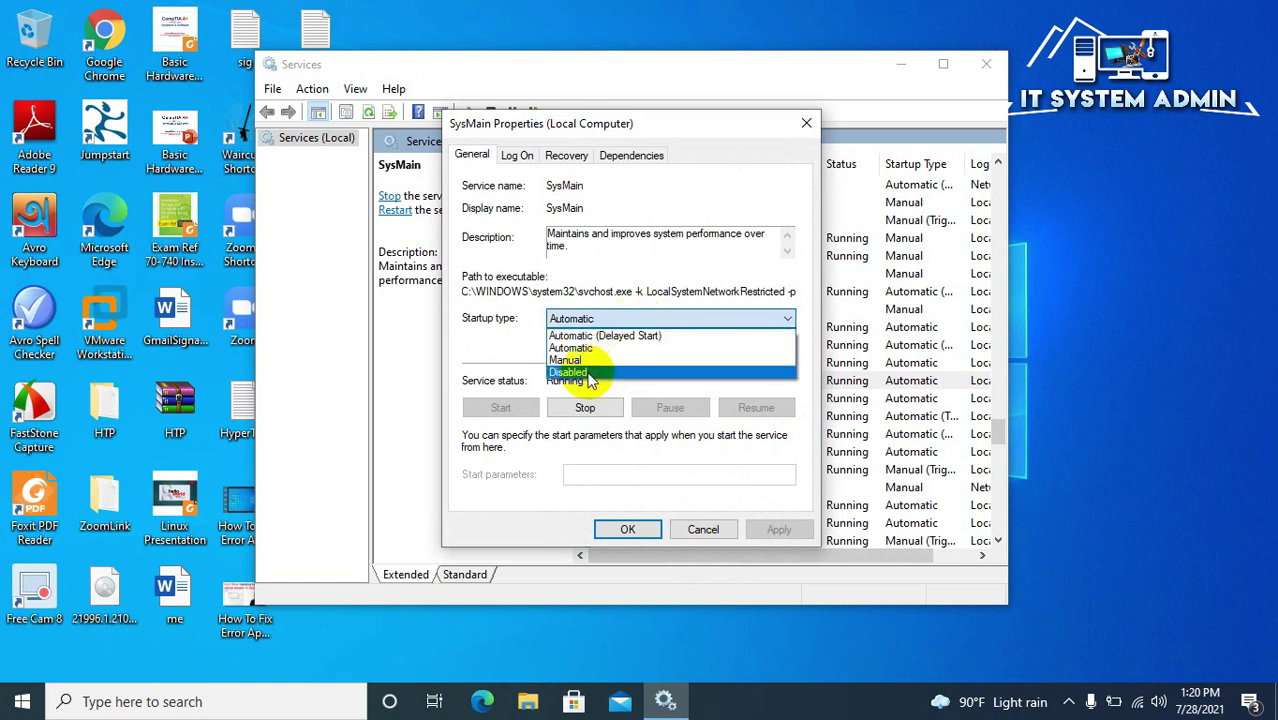
{"action": "left_click", "coordinate": [568, 372]}
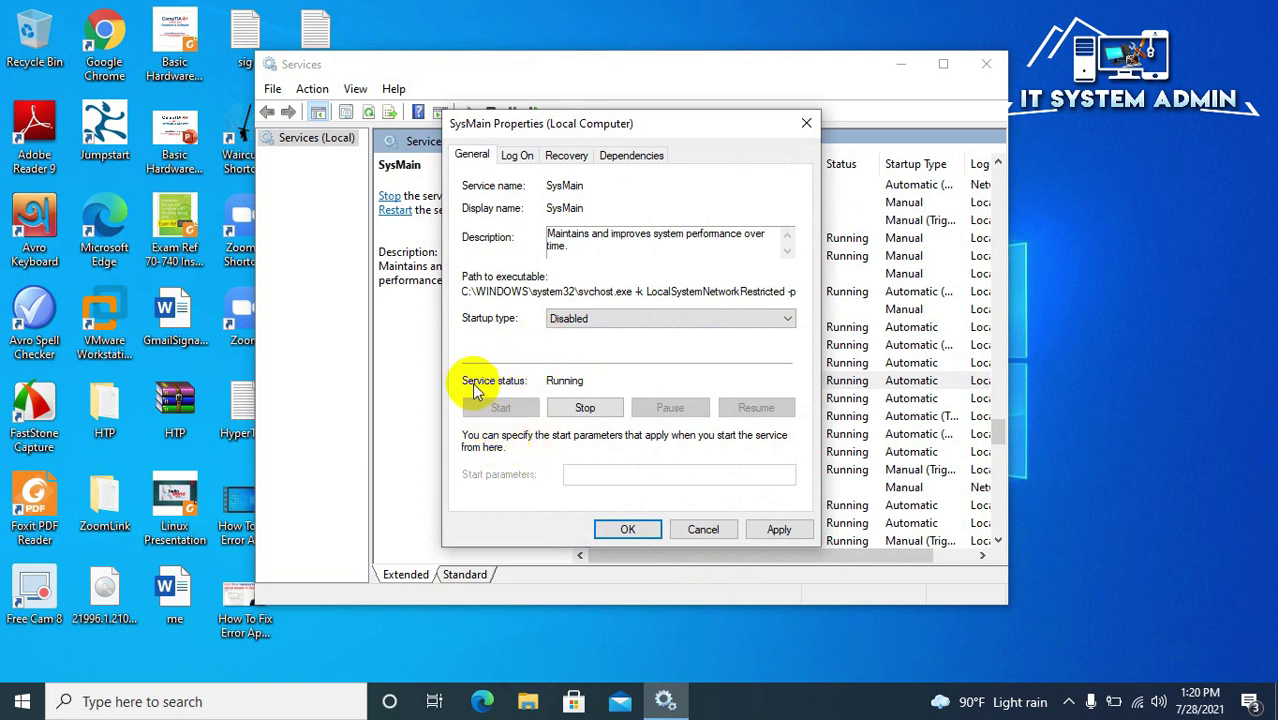
{"action": "left_click", "coordinate": [584, 410]}
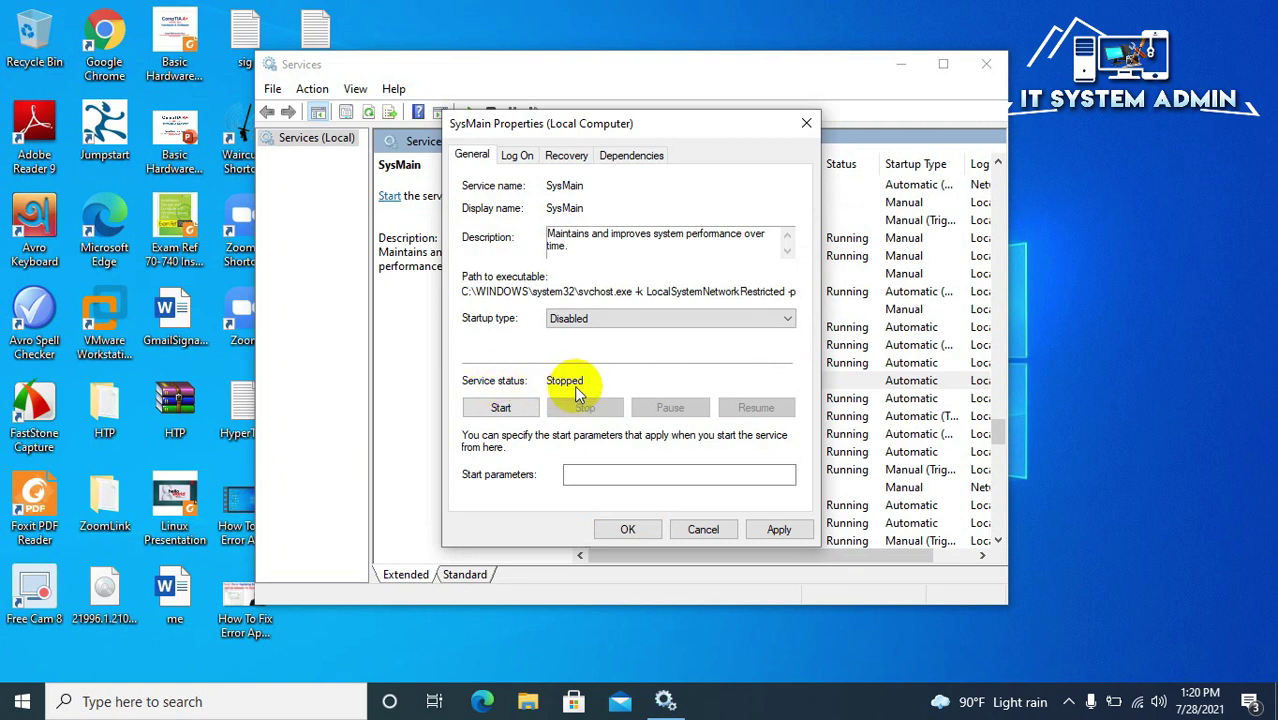
{"action": "left_click", "coordinate": [785, 530]}
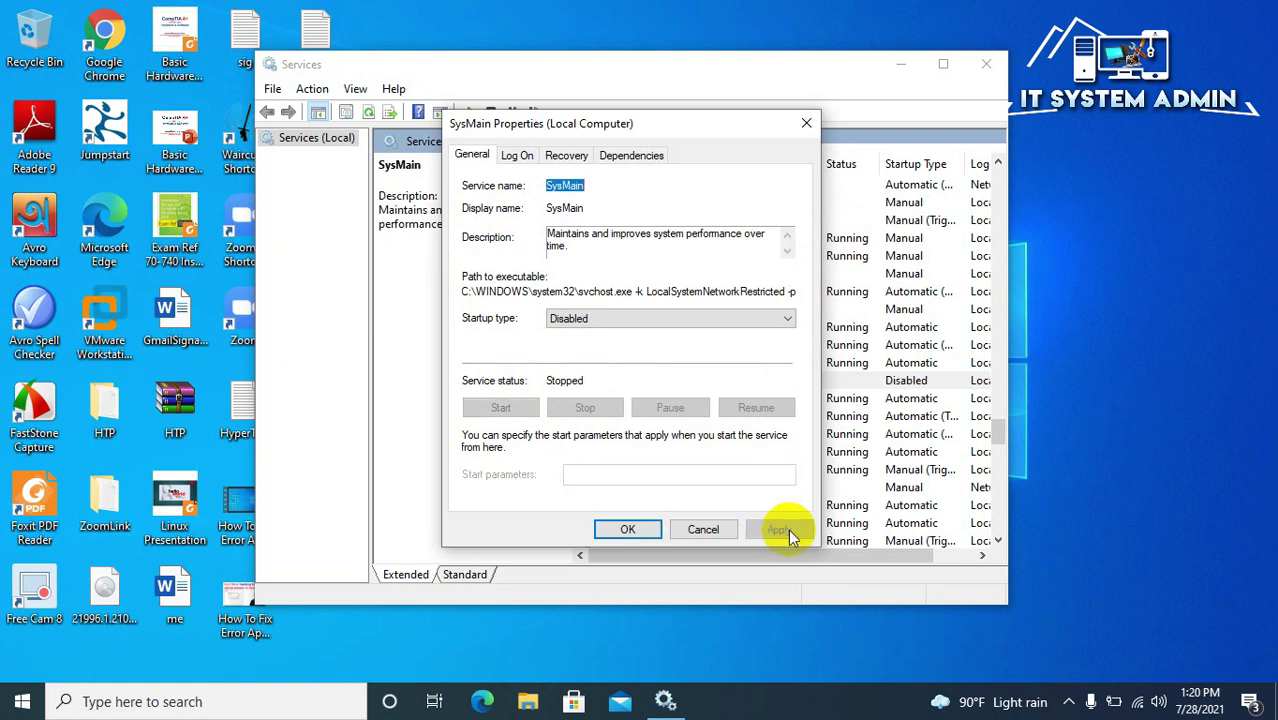
{"action": "left_click", "coordinate": [618, 530]}
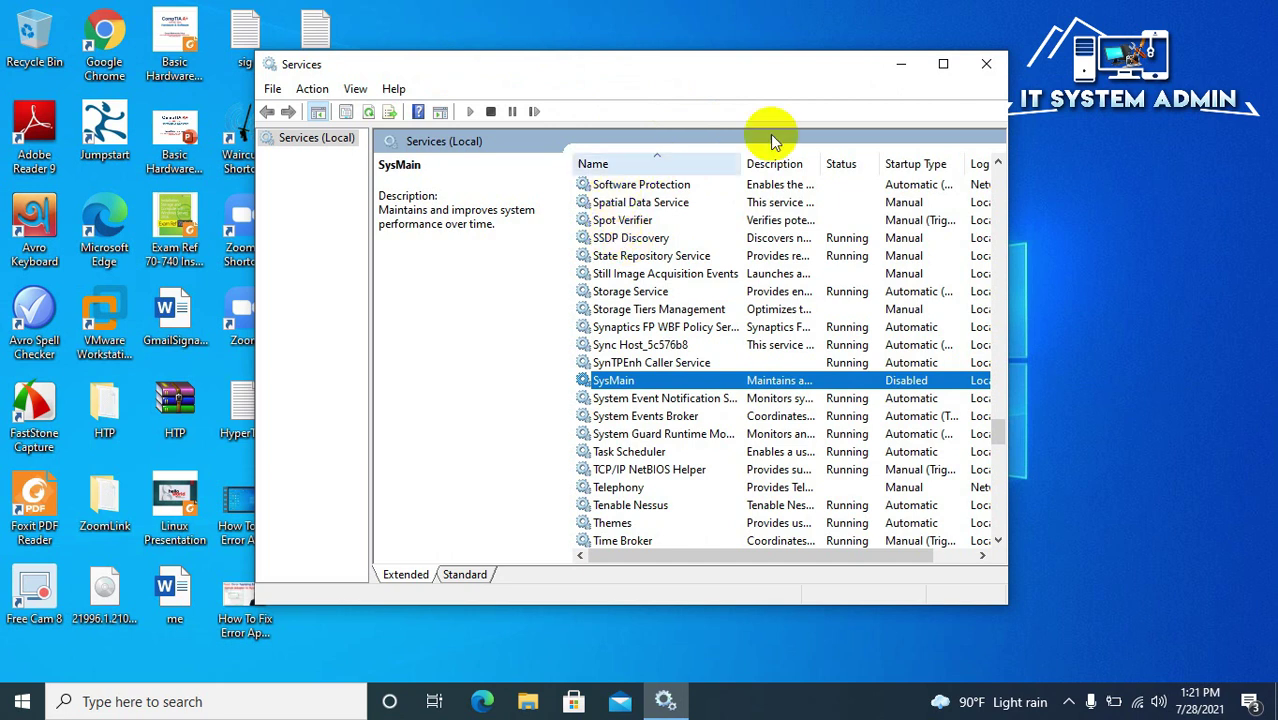
Step: Close the Services console and bring up the Start menu's Sleep, Shut down and Restart options
{"action": "left_click", "coordinate": [983, 68]}
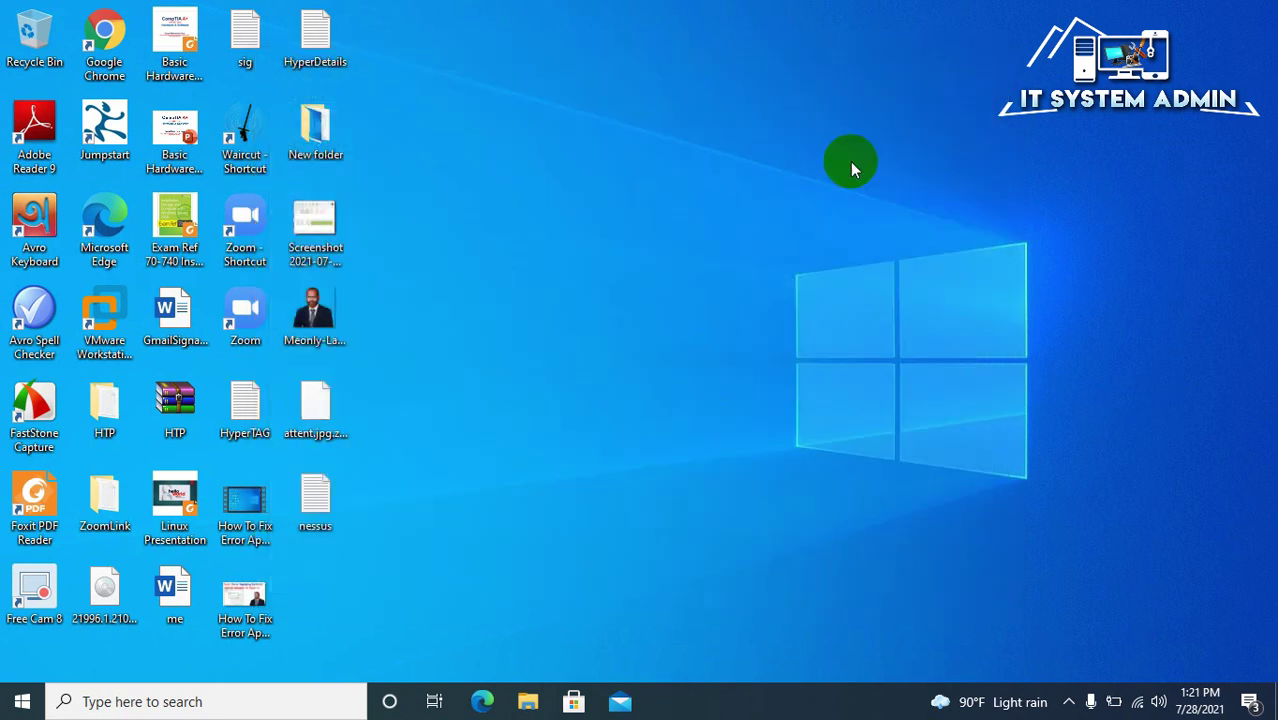
{"action": "left_click", "coordinate": [22, 701]}
{"action": "left_click", "coordinate": [24, 661]}
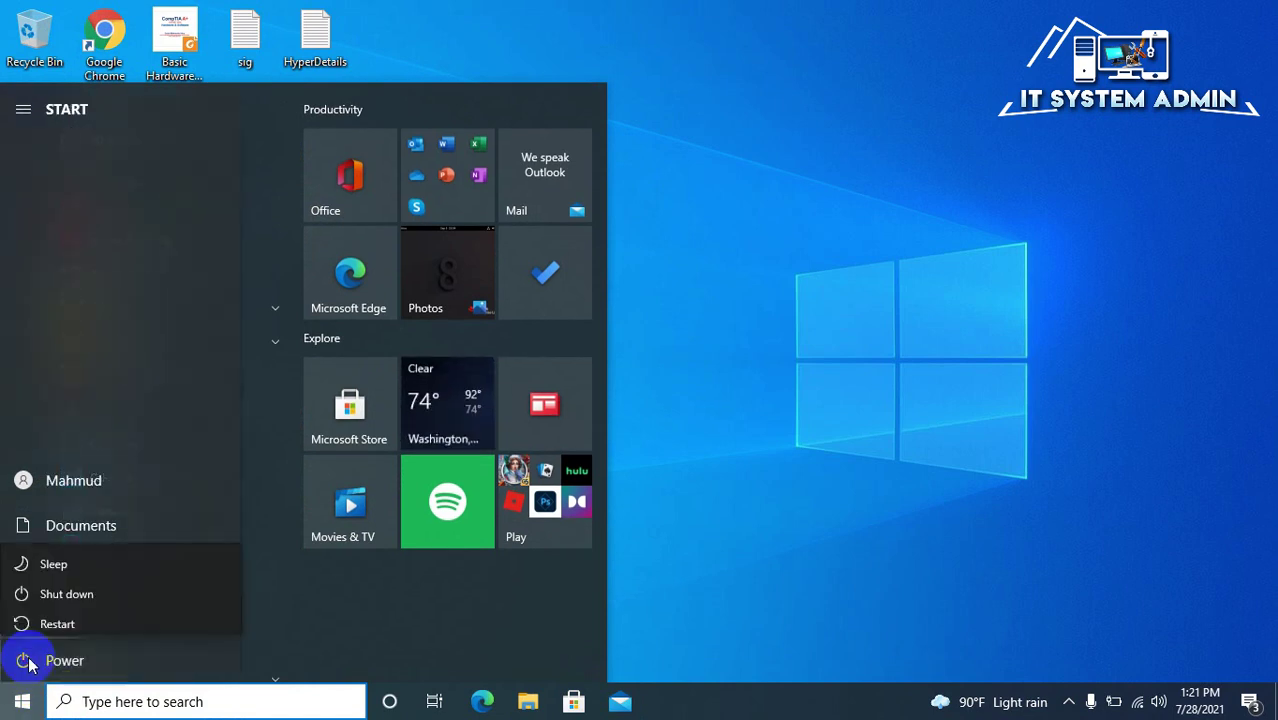